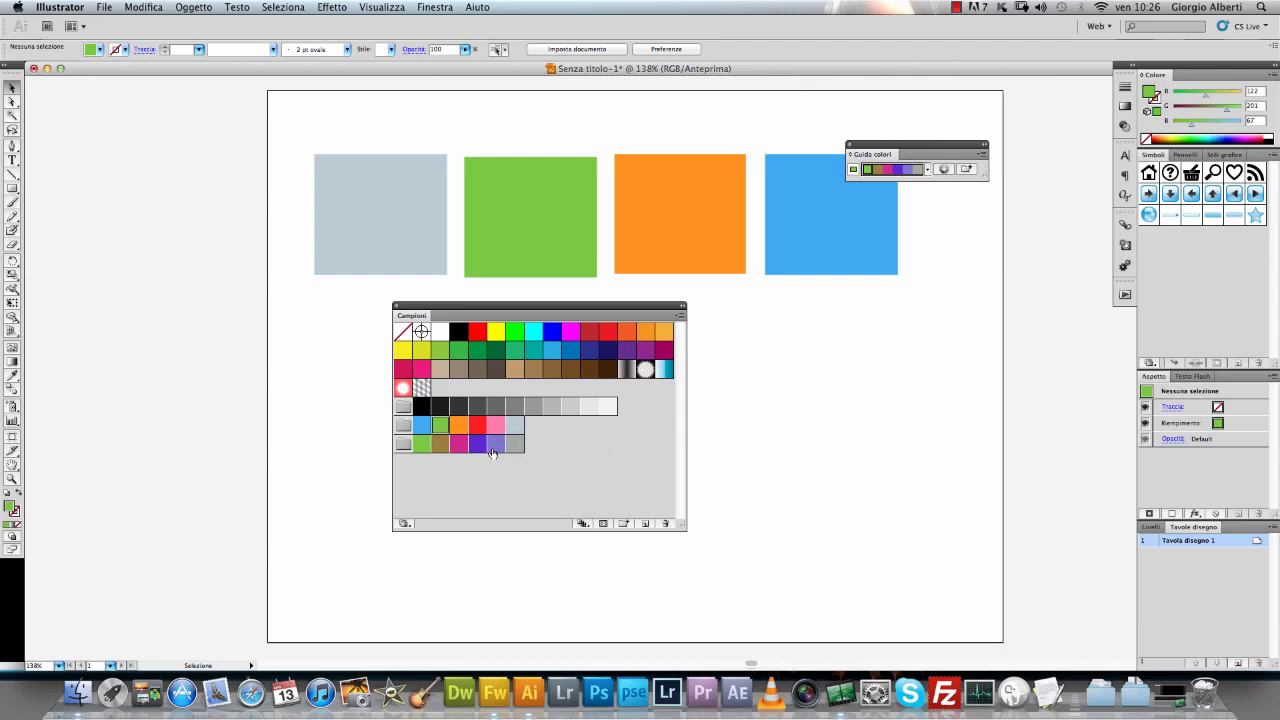
Step: Recolour the light grey square's swatch to light teal (R 143, G 225, B 212)
click(548, 251)
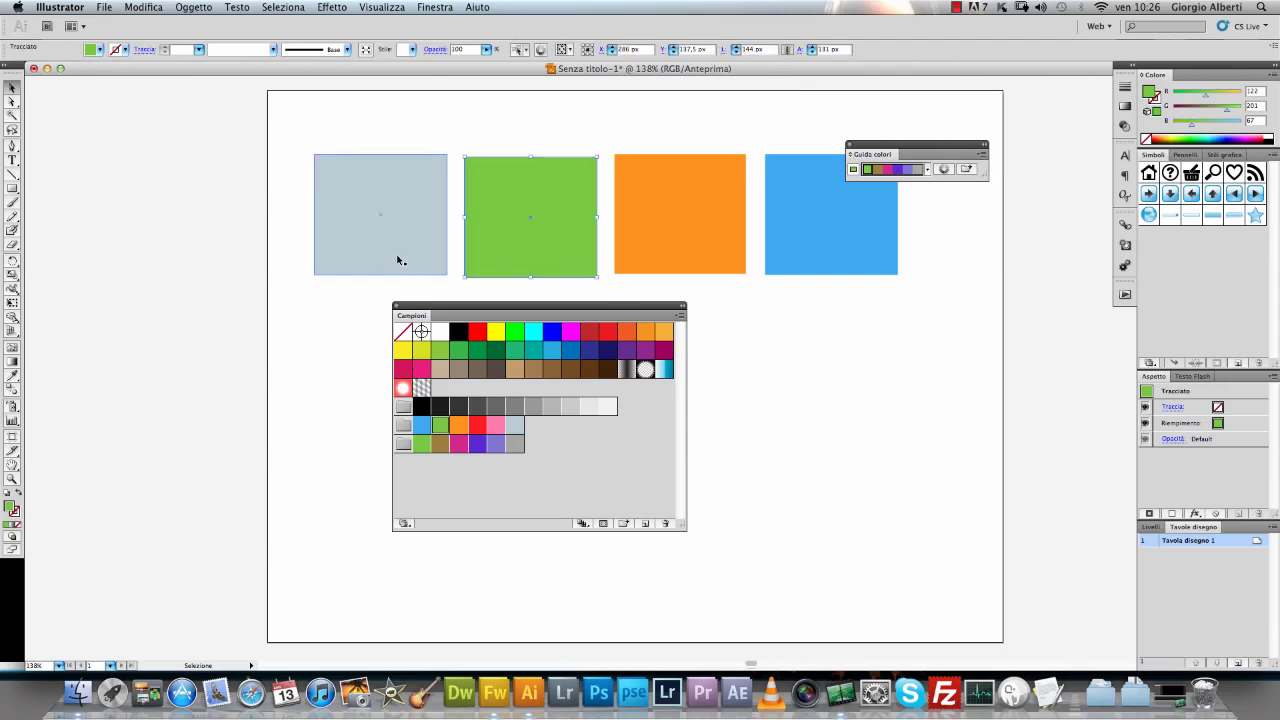
drag(397, 260, 396, 266)
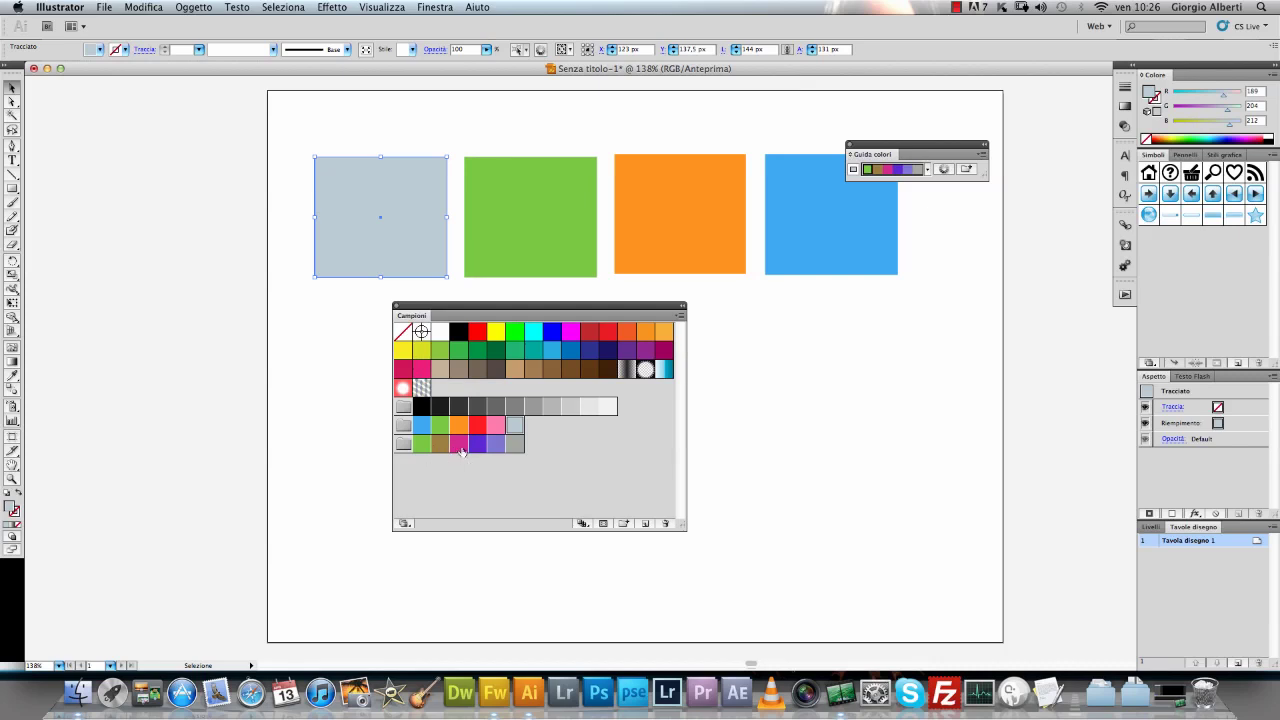
click(514, 426)
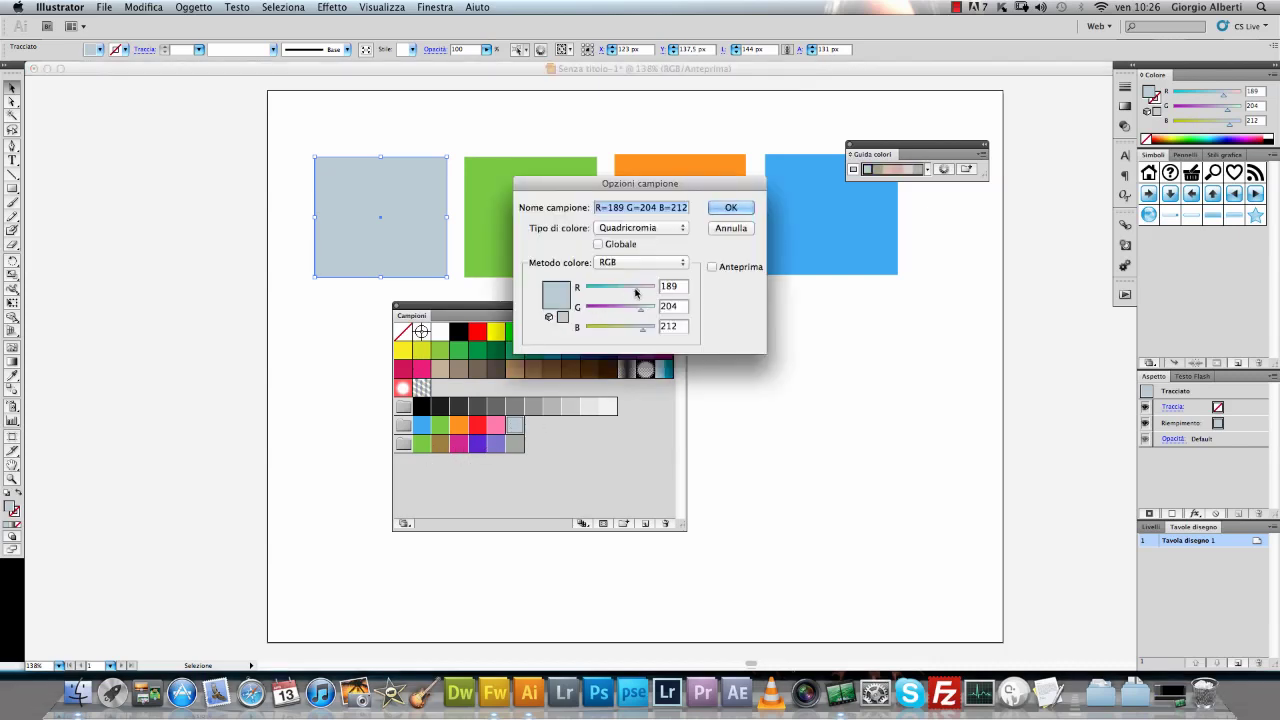
mouse_move(637, 292)
mouse_down()
mouse_move(623, 292)
mouse_move(646, 312)
mouse_up()
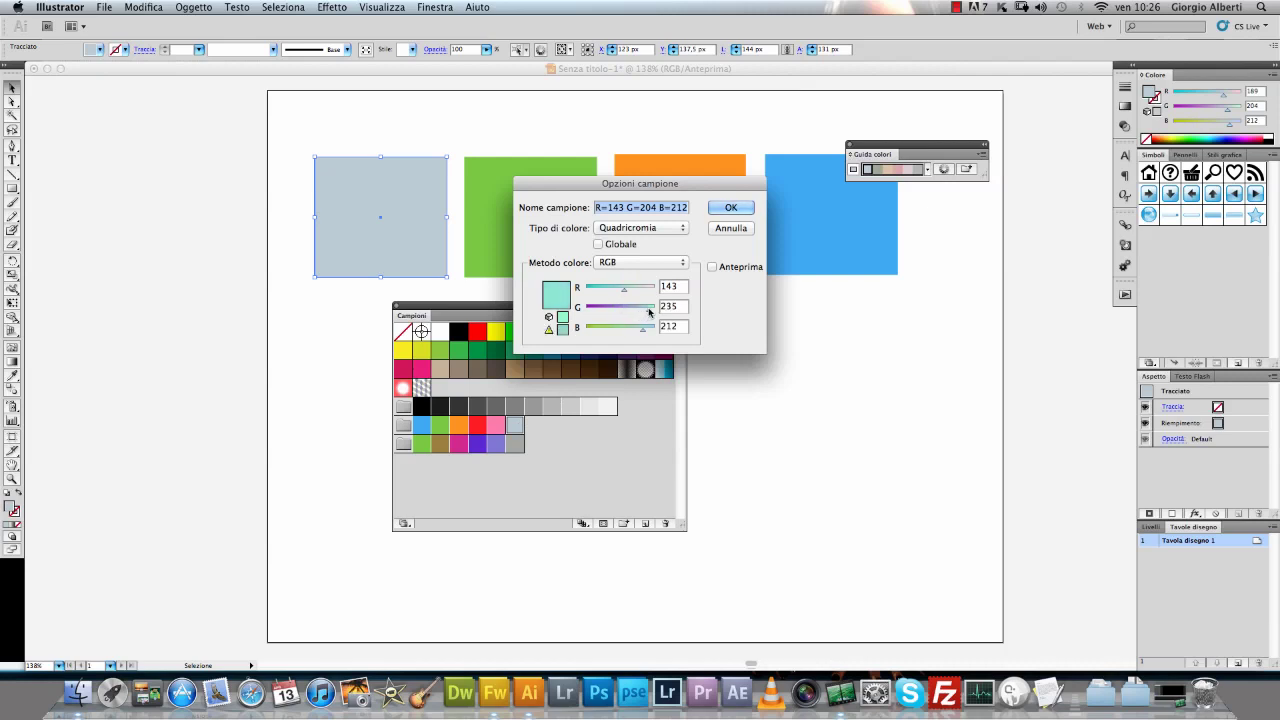
click(731, 208)
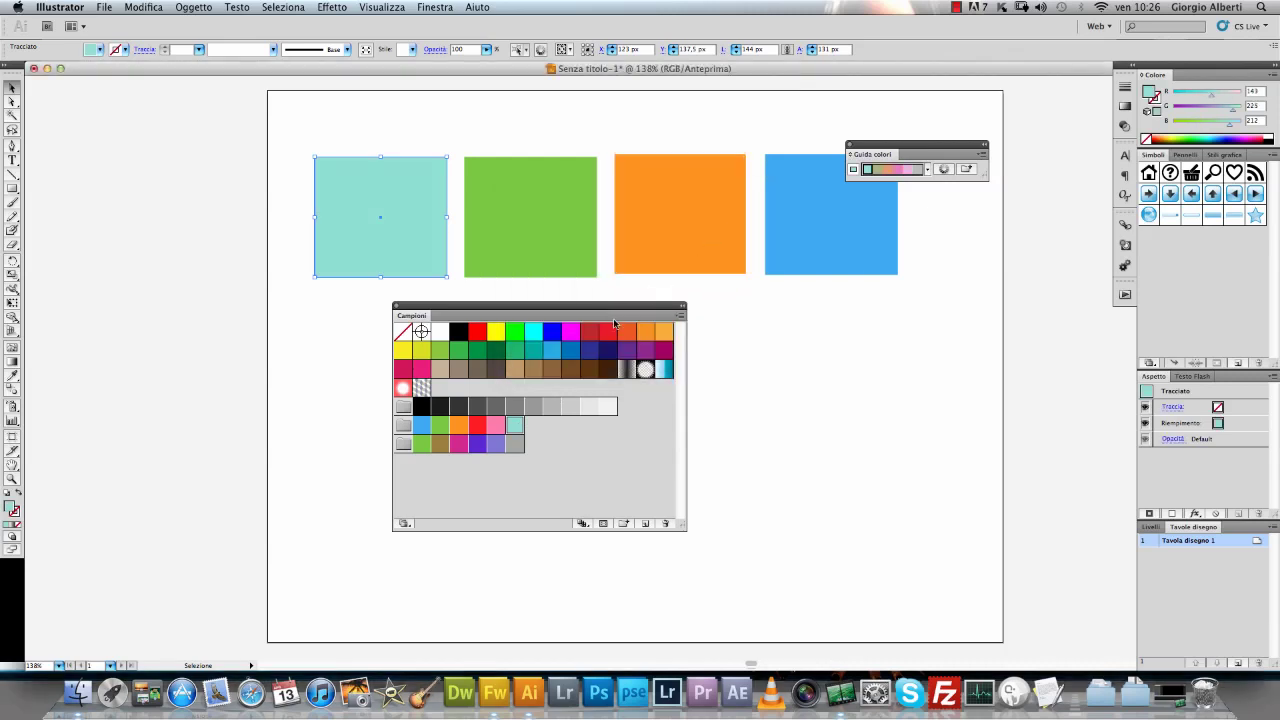
drag(604, 302, 809, 317)
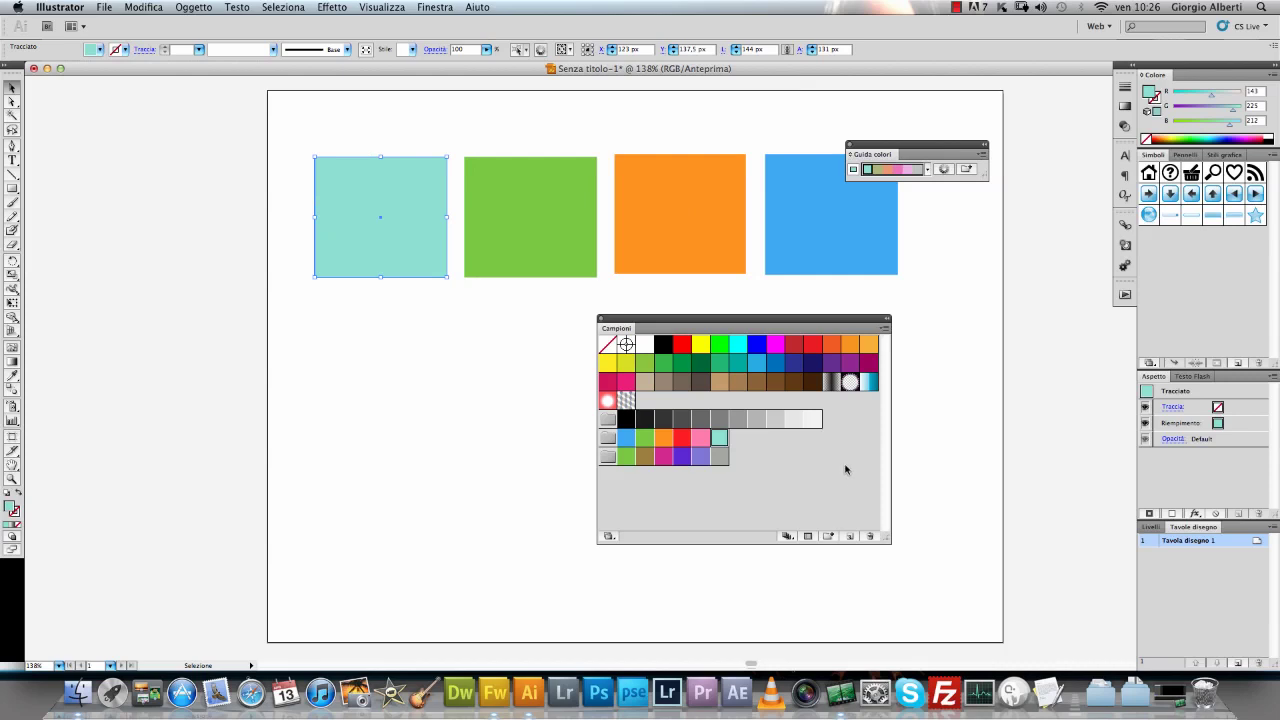
mouse_move(845, 319)
mouse_down()
mouse_move(700, 303)
mouse_move(709, 308)
mouse_up()
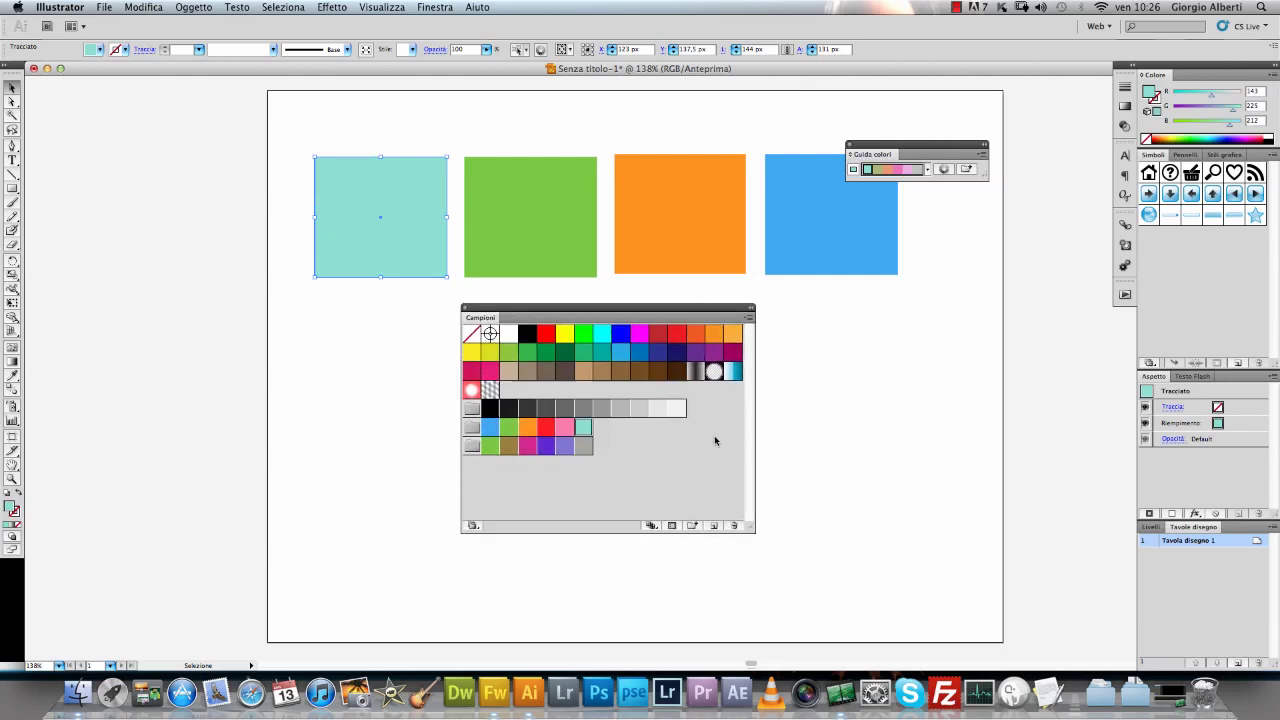
Step: Open the Swatches panel flyout menu showing the Save Swatch Library as ASE option
click(746, 321)
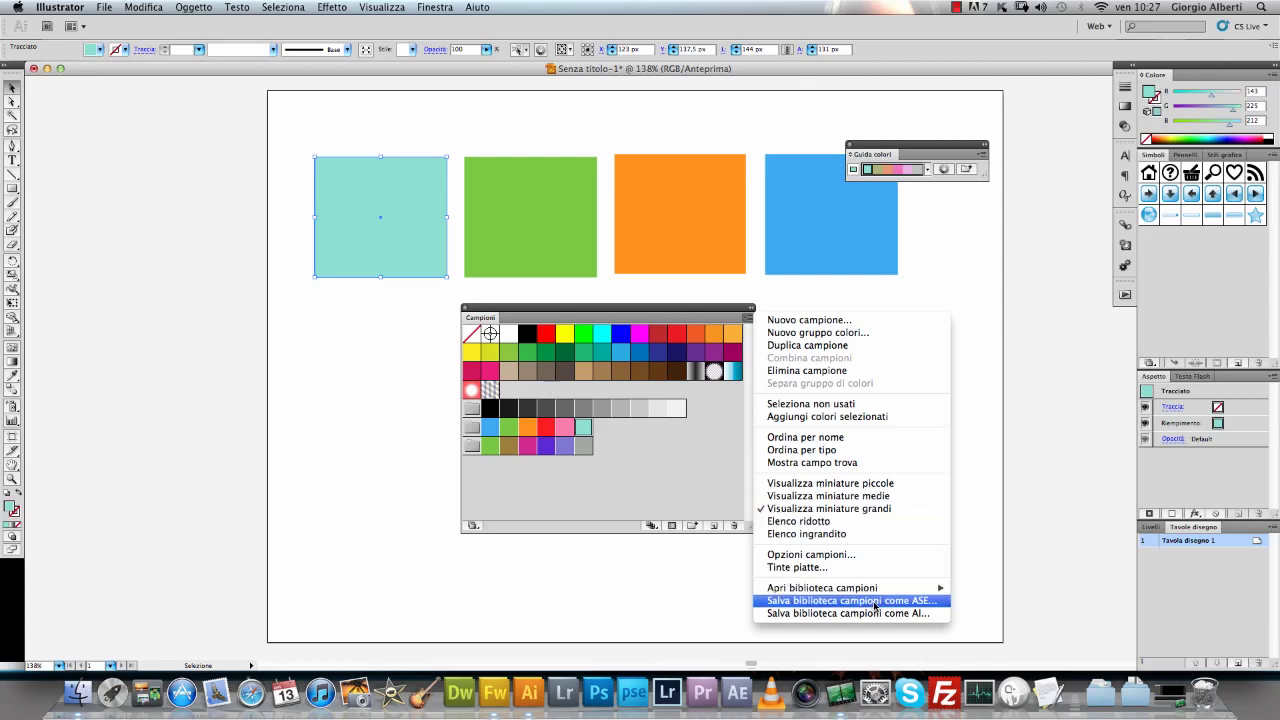
Step: Save the swatch library as campioni_del_mondo.ase in the Immagini folder
click(872, 604)
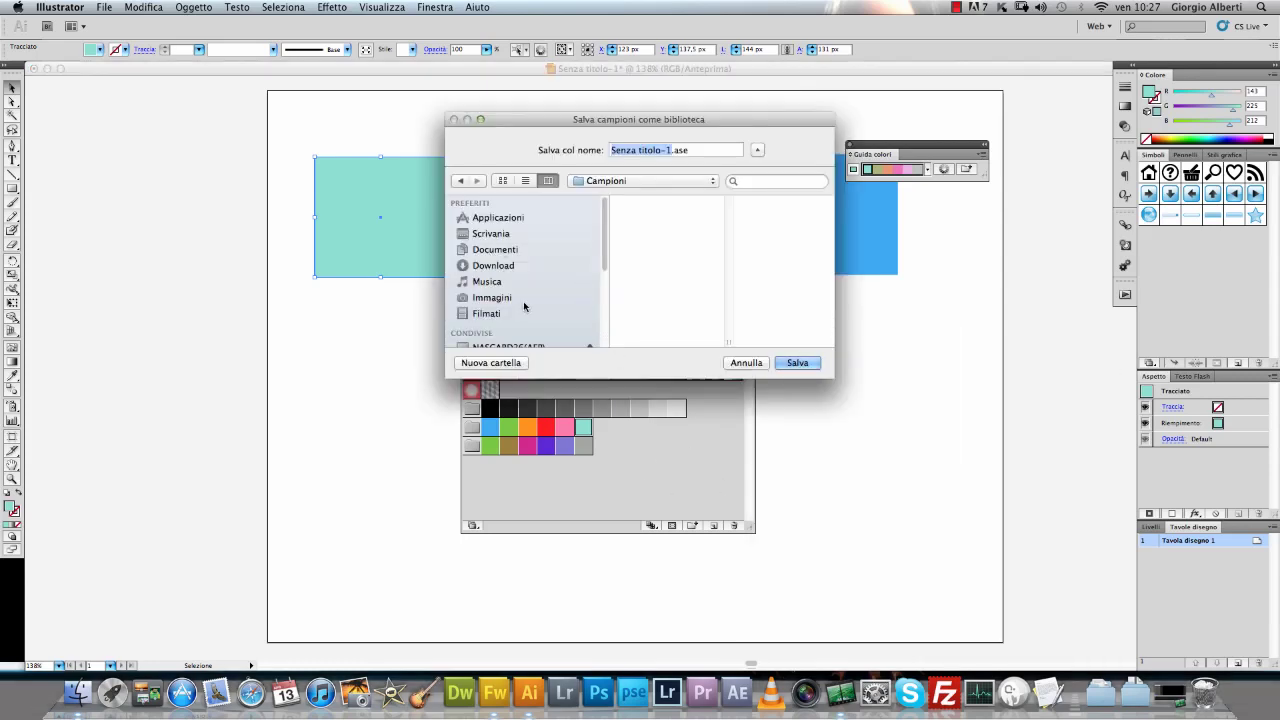
drag(603, 258, 601, 283)
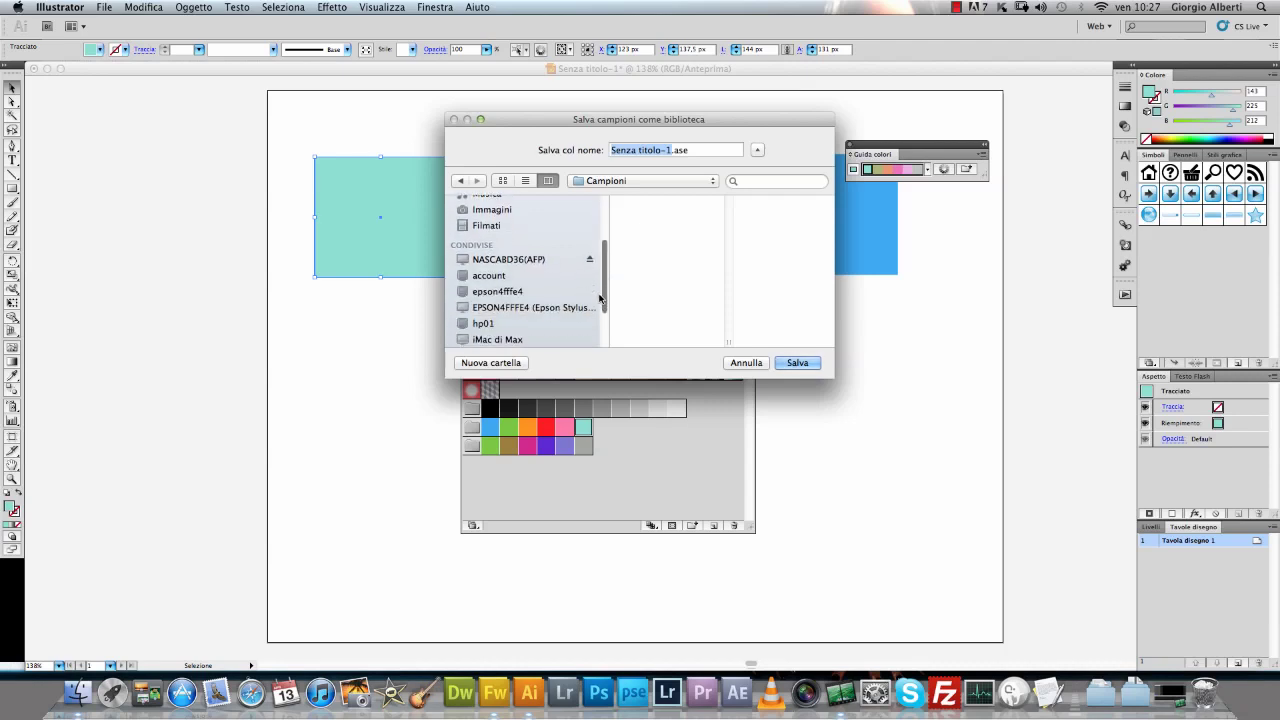
click(492, 243)
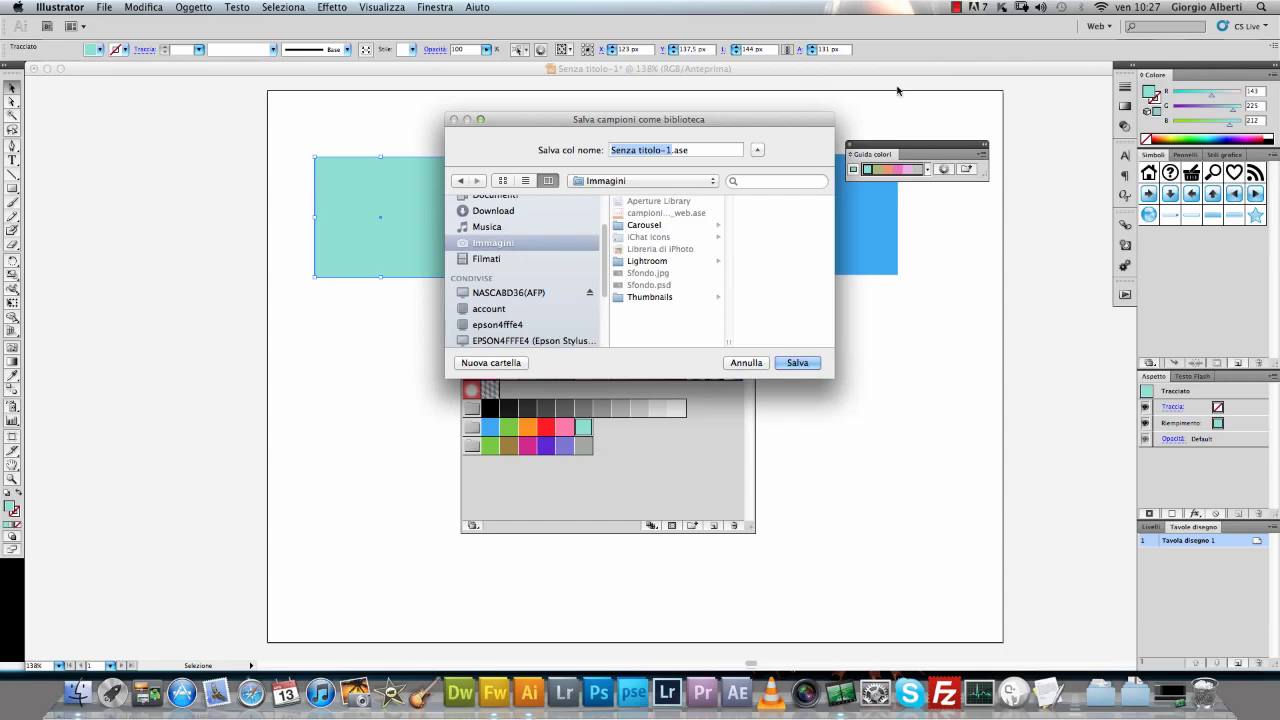
text(c)
text(ame)
key(BackSpace)
text(pio)
text(ni)
text(_de)
text(l_mondo)
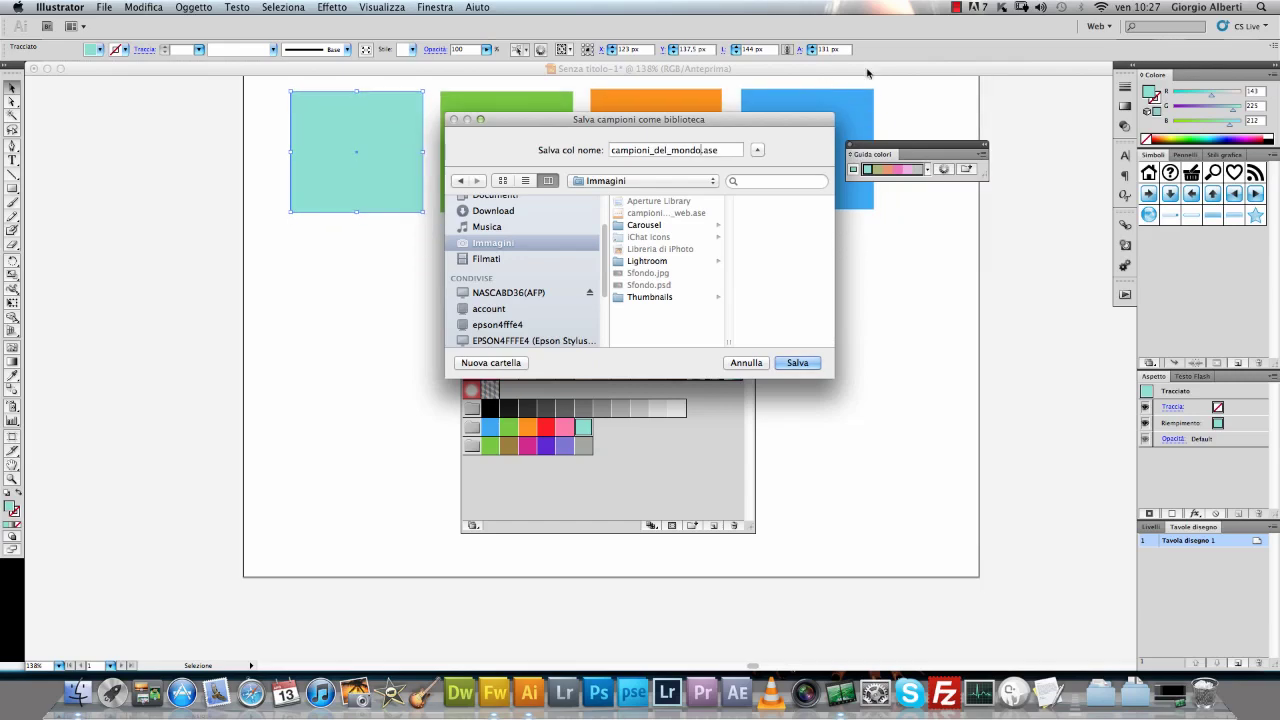
mouse_move(763, 119)
mouse_down()
mouse_move(706, 255)
mouse_move(779, 259)
mouse_up()
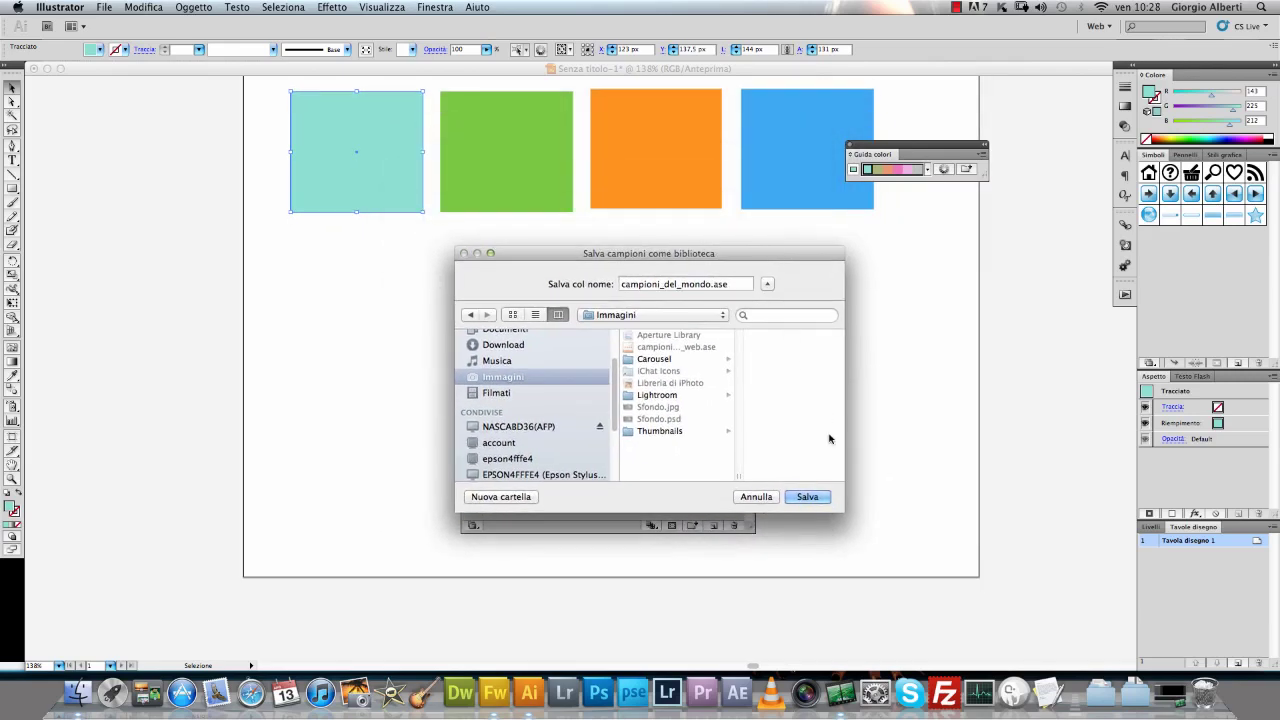
click(821, 500)
Step: Move the swatch-exchange warning dialog aside to reveal the swatches behind it
mouse_move(706, 211)
mouse_down()
mouse_move(746, 281)
mouse_move(756, 420)
mouse_up()
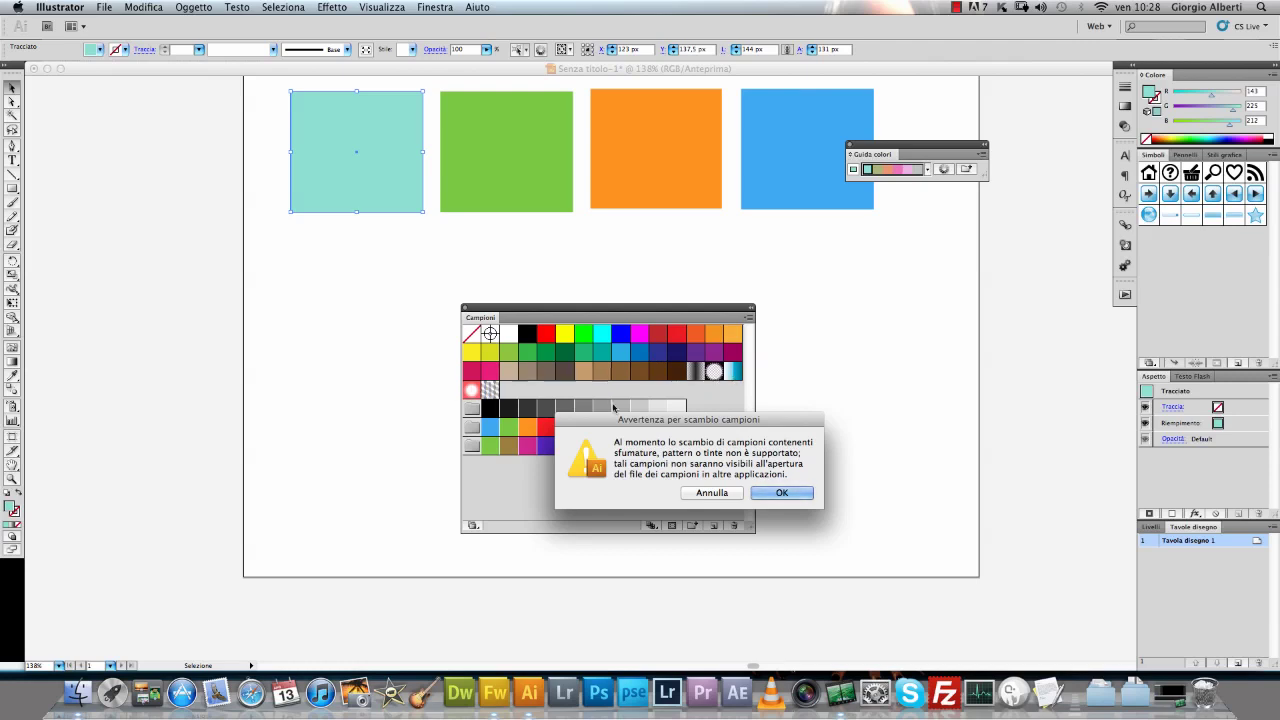
drag(620, 425, 576, 489)
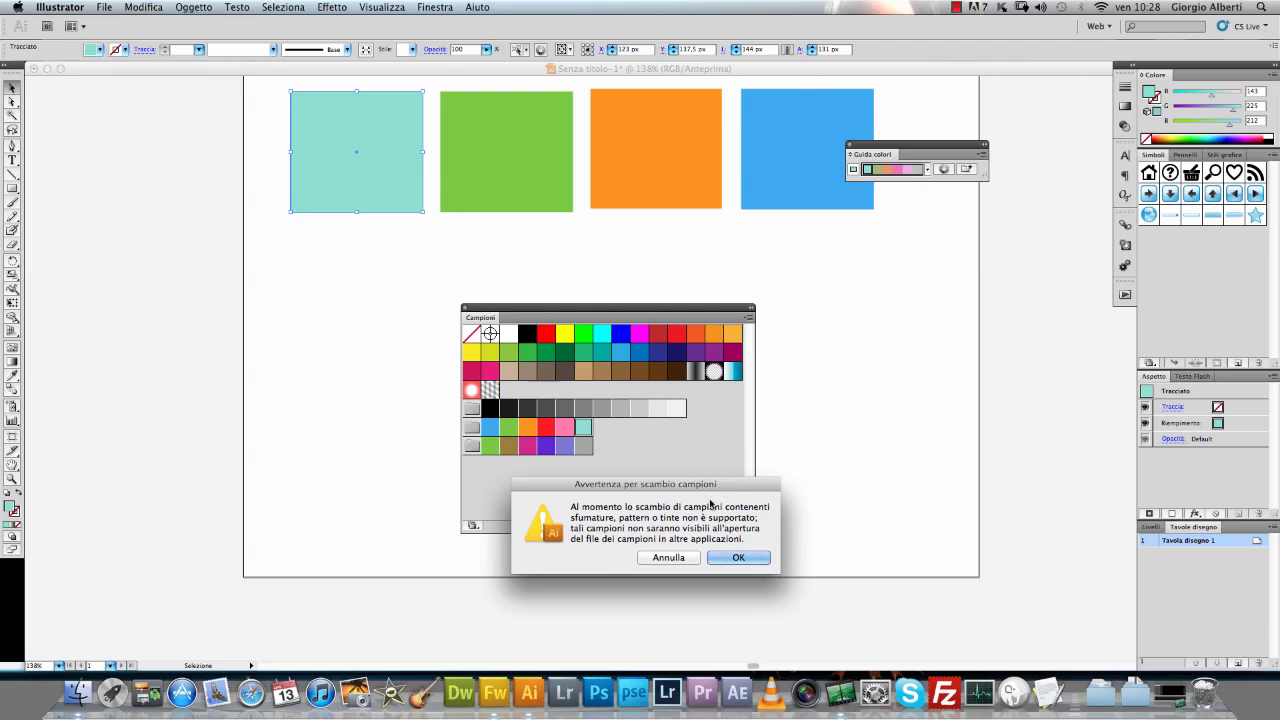
drag(710, 486, 817, 470)
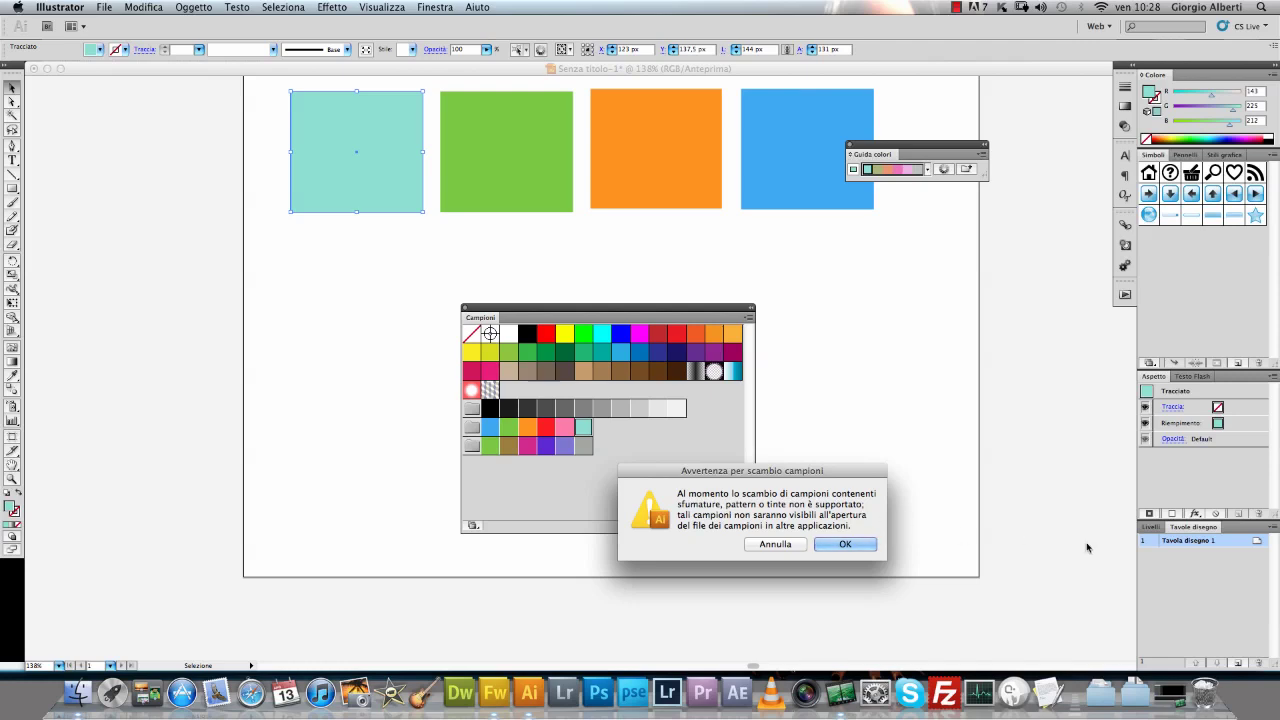
drag(838, 481, 838, 473)
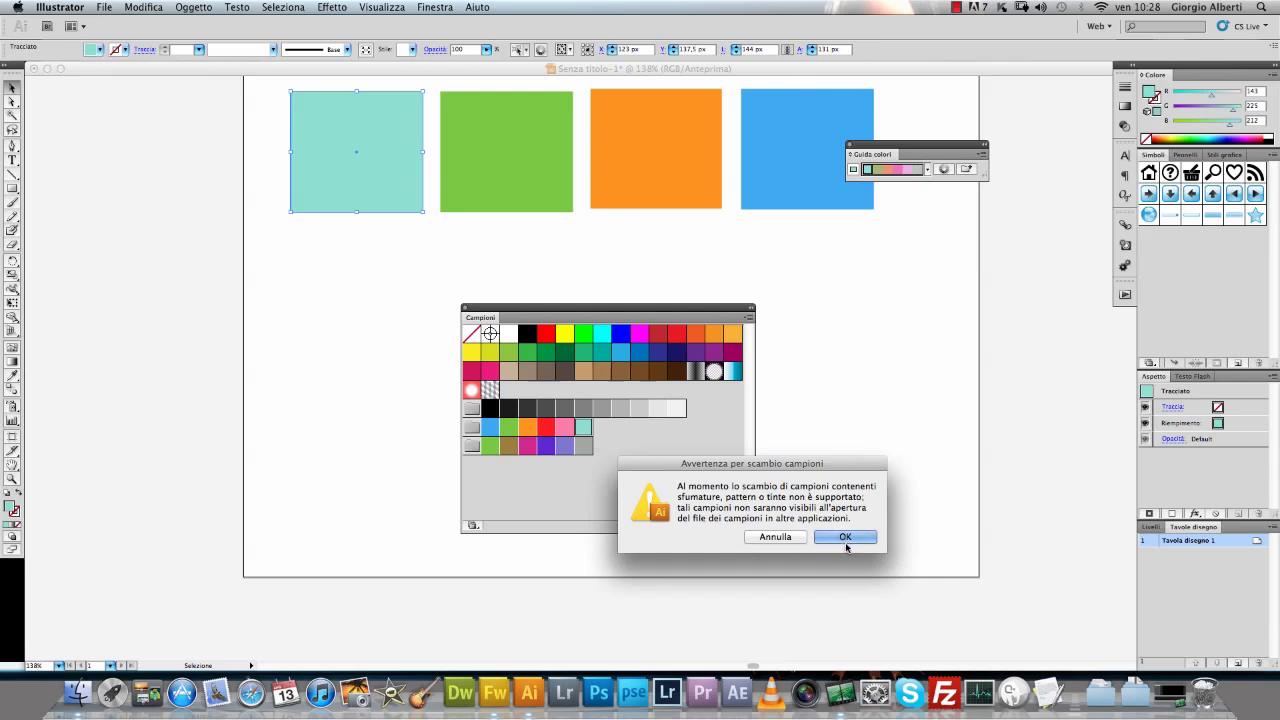
Step: Accept the ASE export warning and fill the left square with the white-to-blue gradient
click(846, 539)
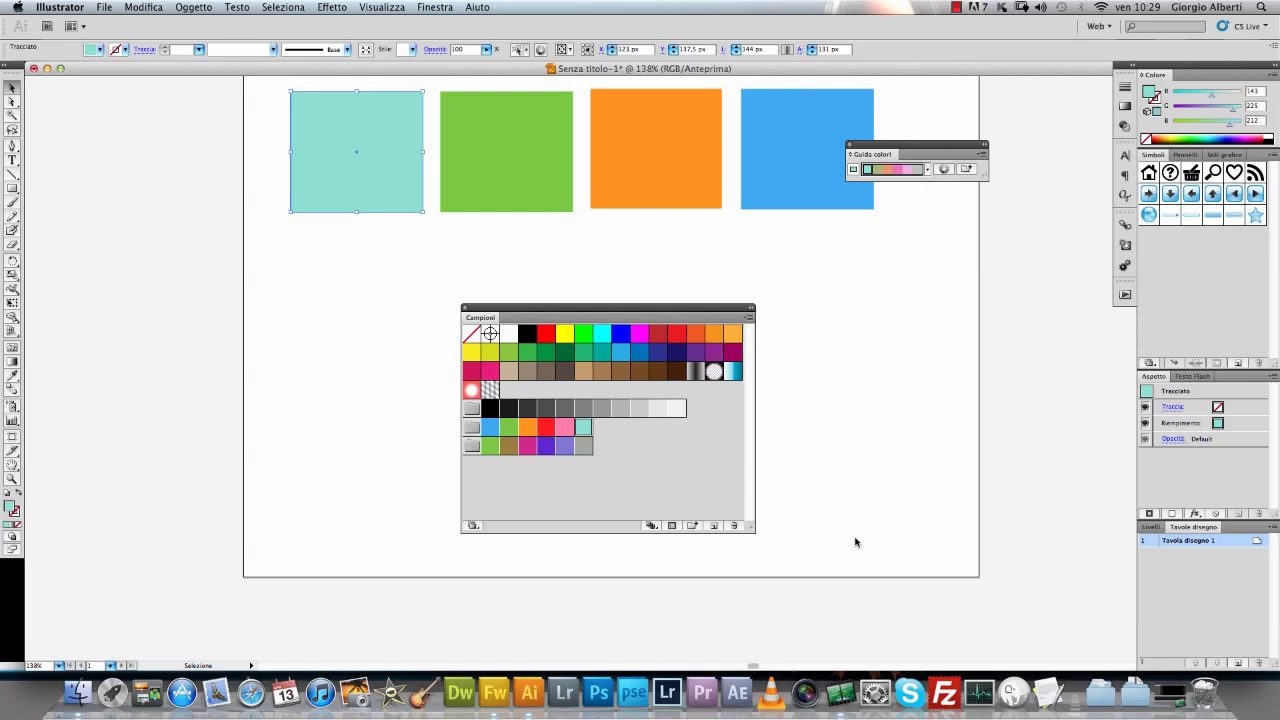
click(733, 372)
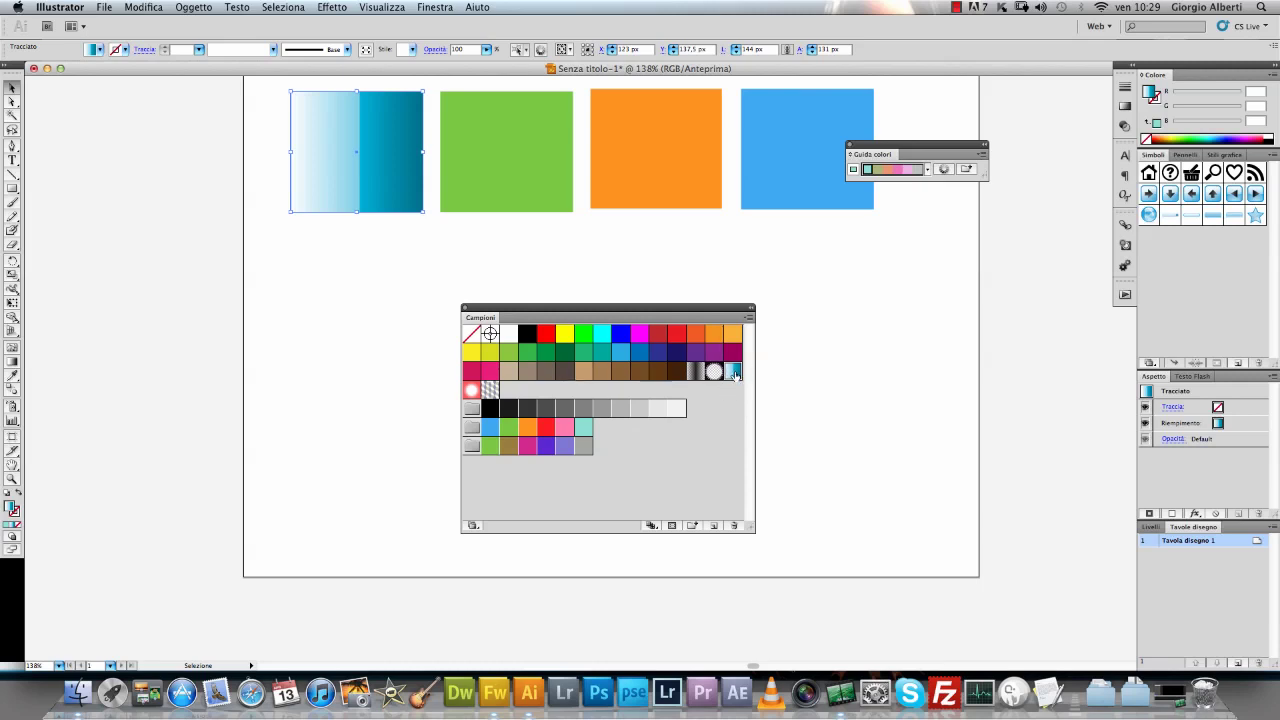
click(734, 376)
Step: Switch to Fireworks and bring up the Swatches panel options menu
click(495, 690)
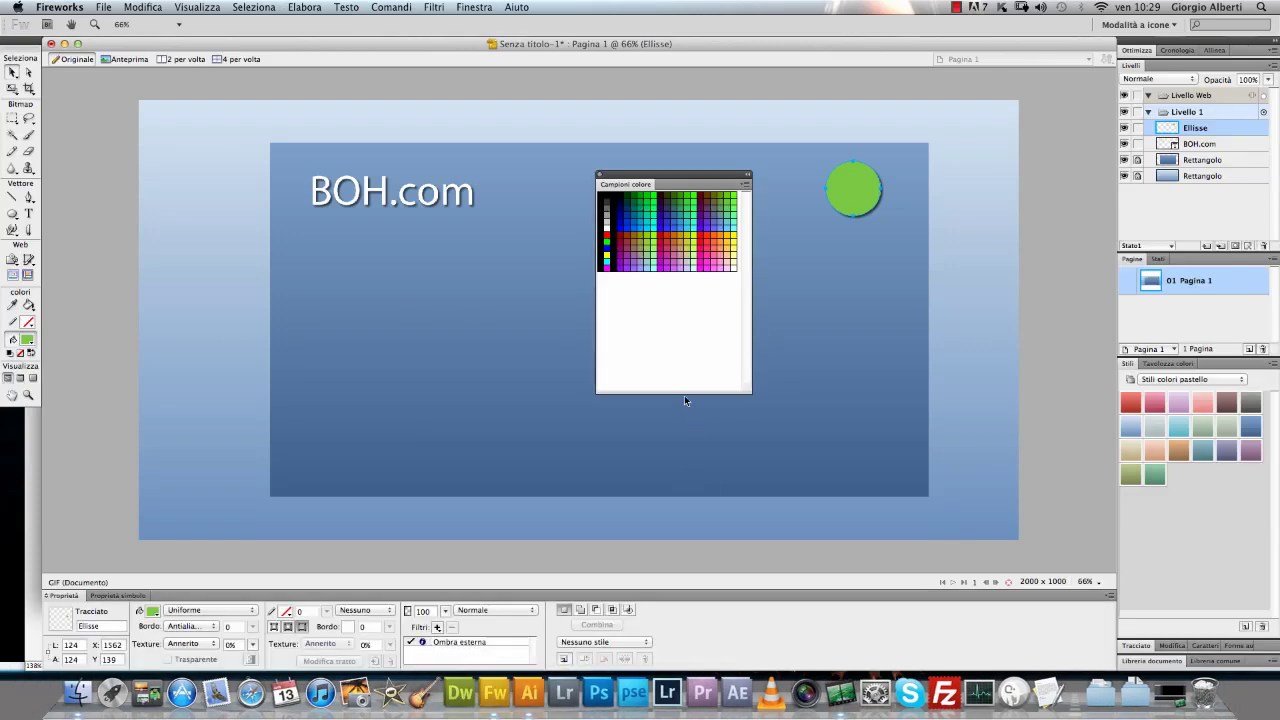
click(746, 388)
drag(693, 175, 674, 173)
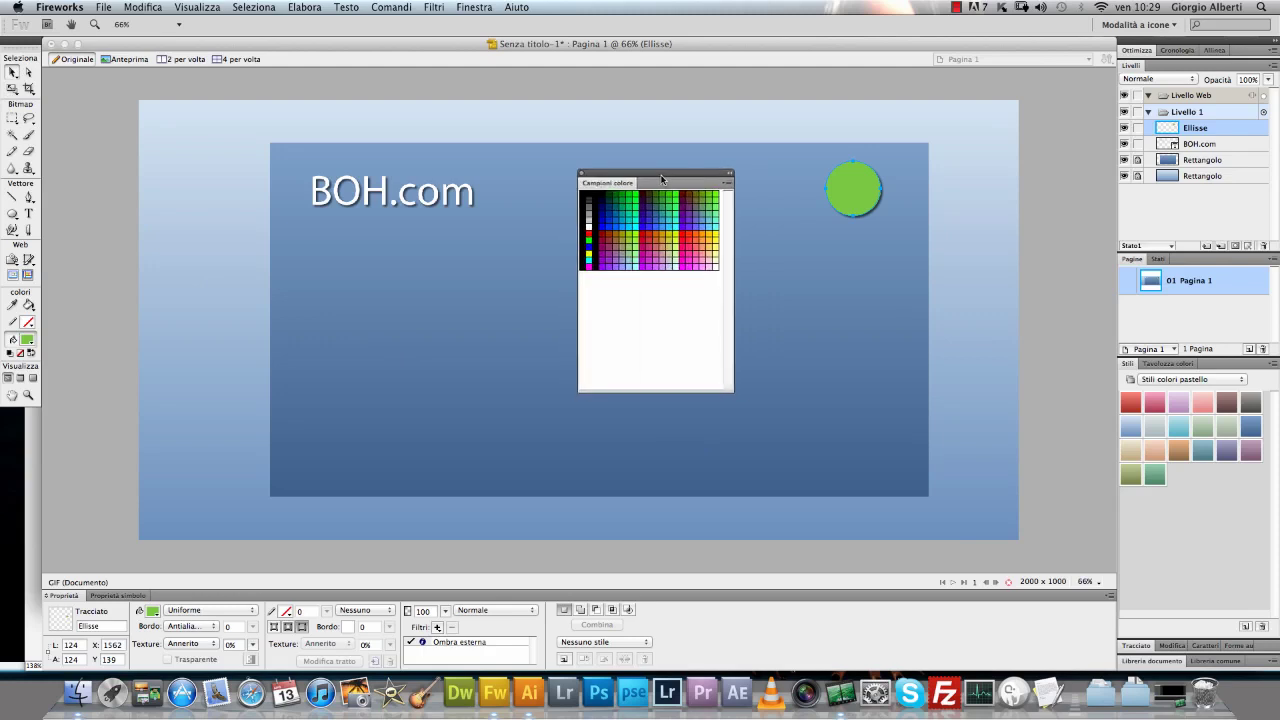
click(724, 185)
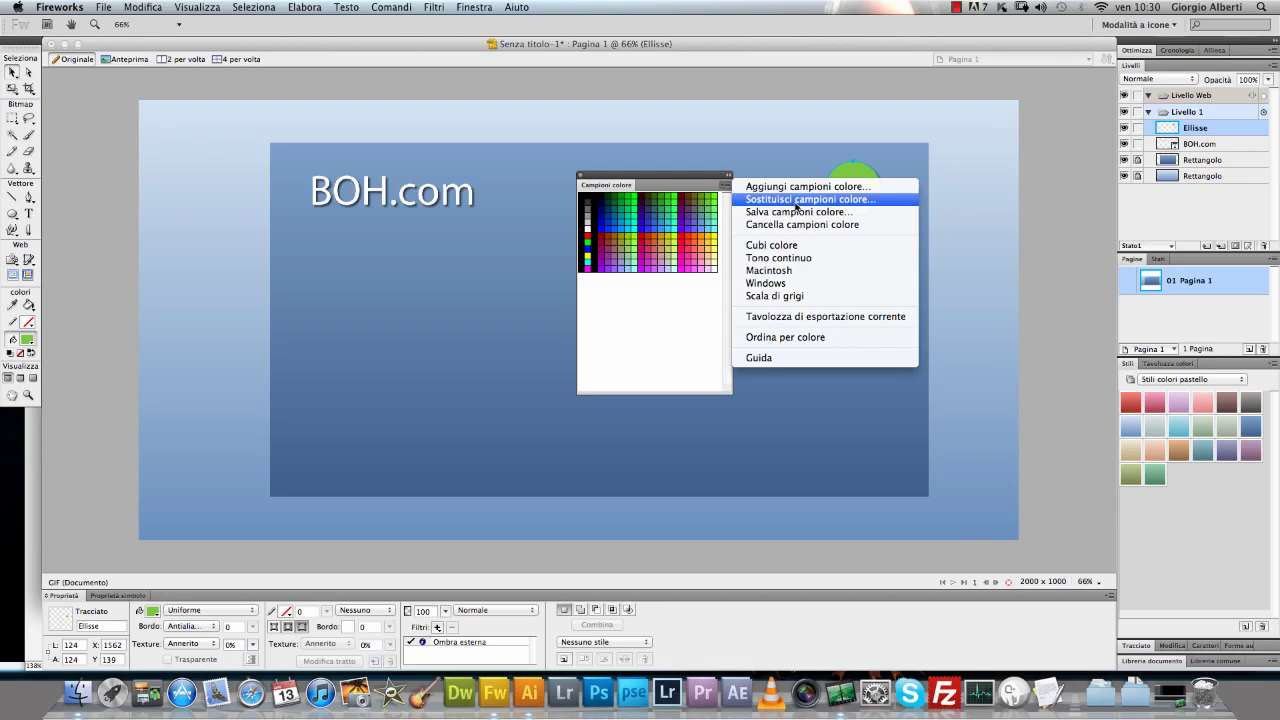
Step: Replace the Fireworks swatches with campioni_del_mondo.ase from the Pictures folder
click(797, 199)
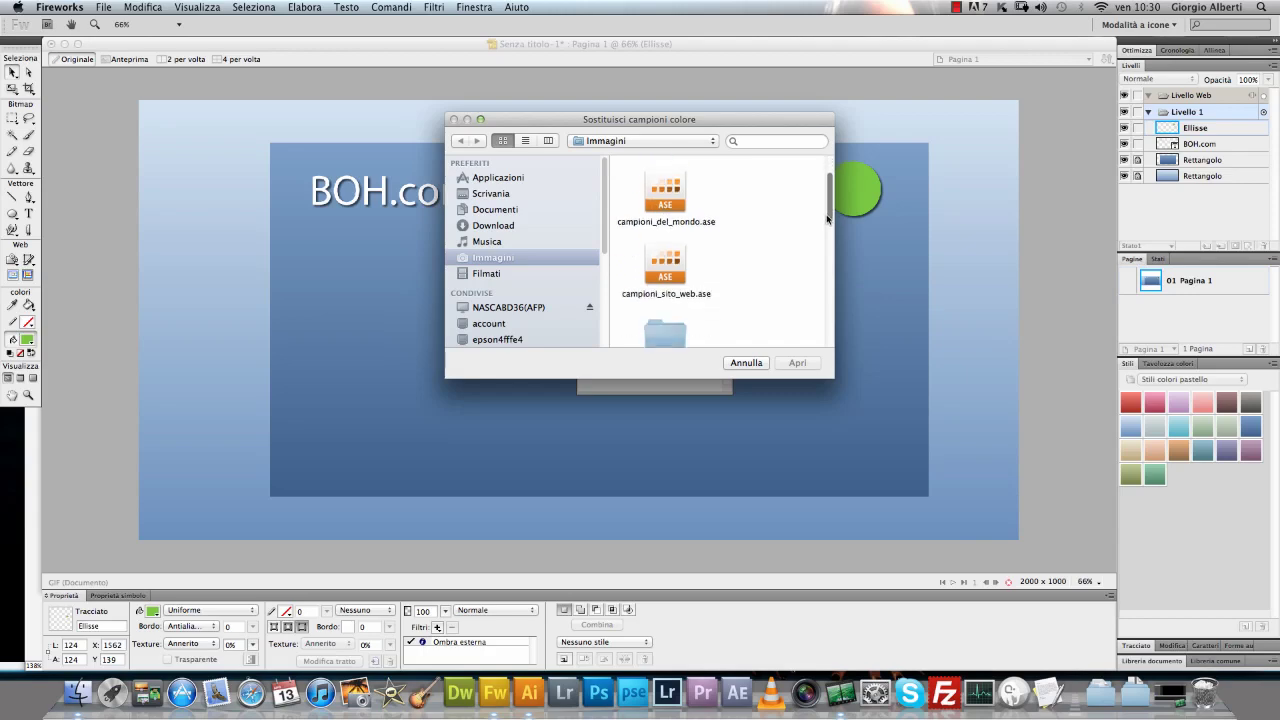
drag(828, 198, 826, 207)
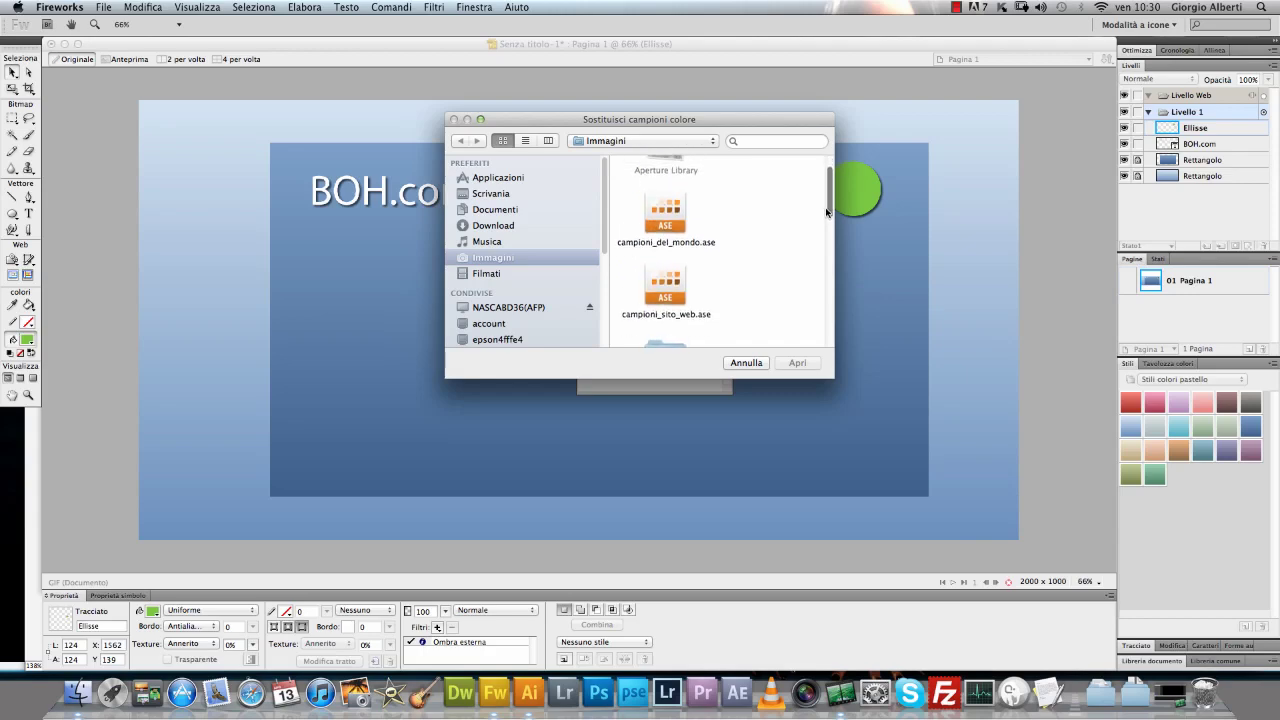
click(672, 226)
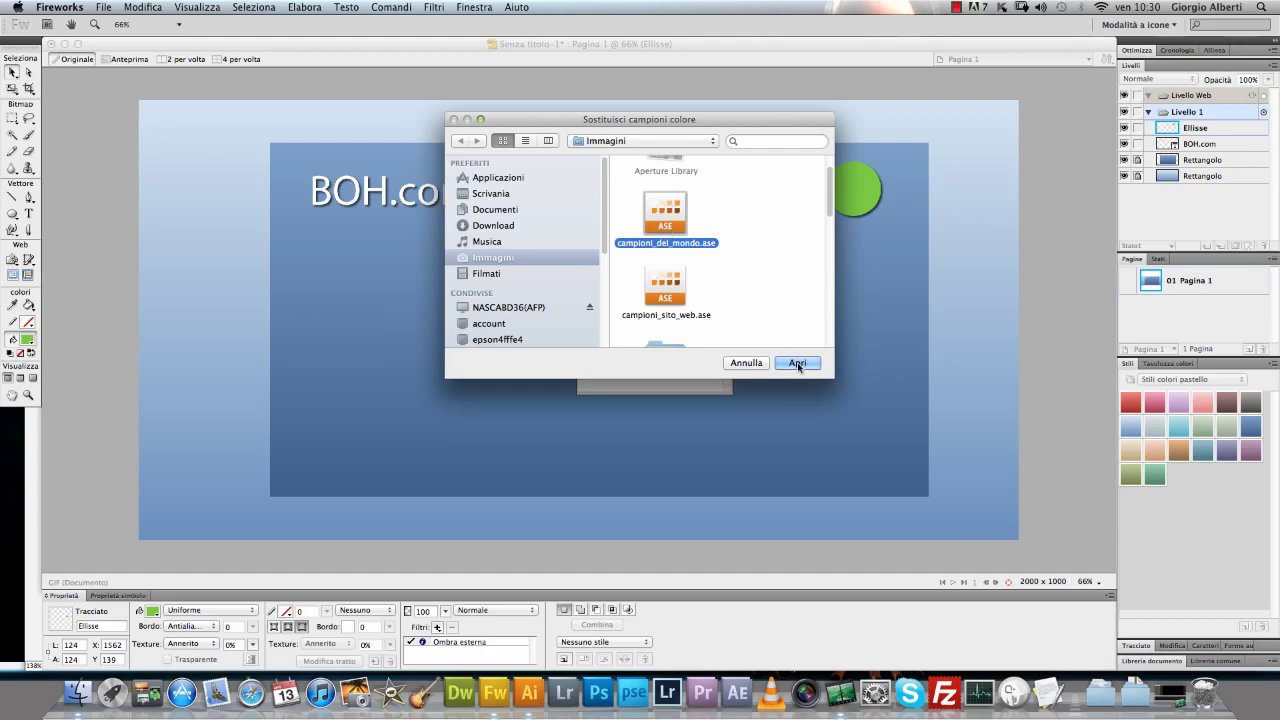
click(798, 363)
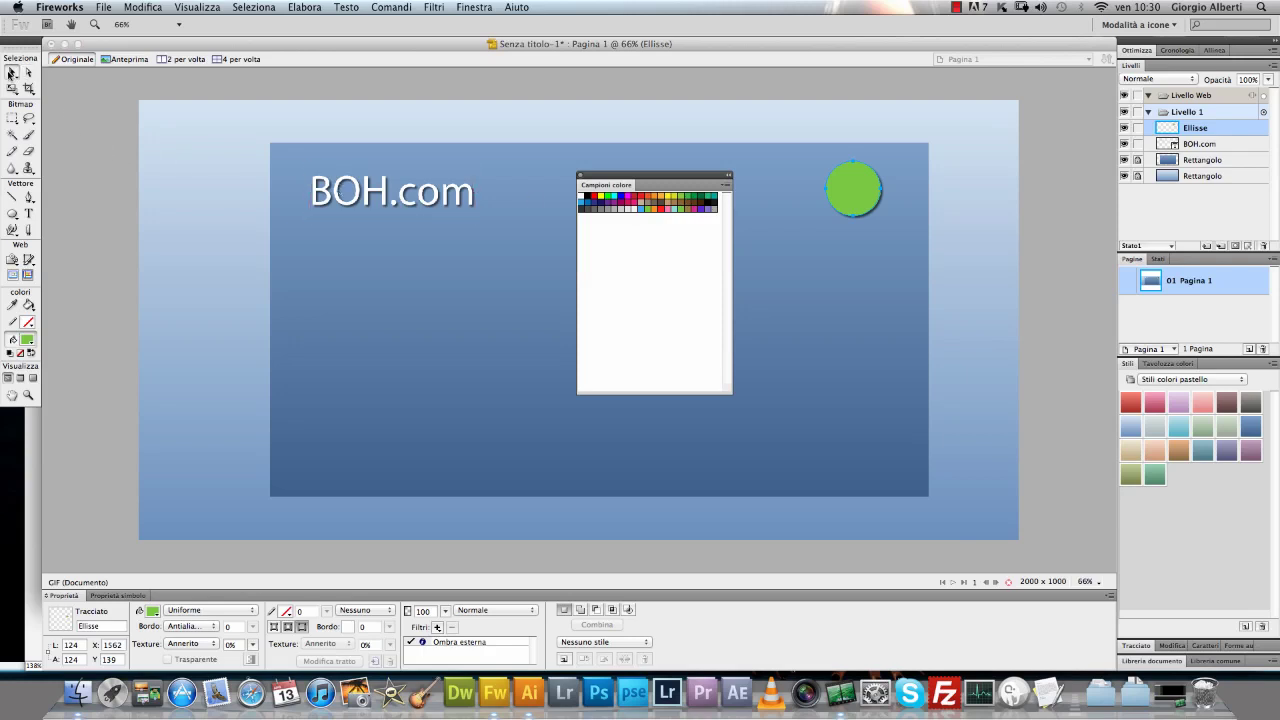
Step: Try orange and purple on the circle, settle on green, then make the BOH.com text yellow
click(659, 202)
click(711, 208)
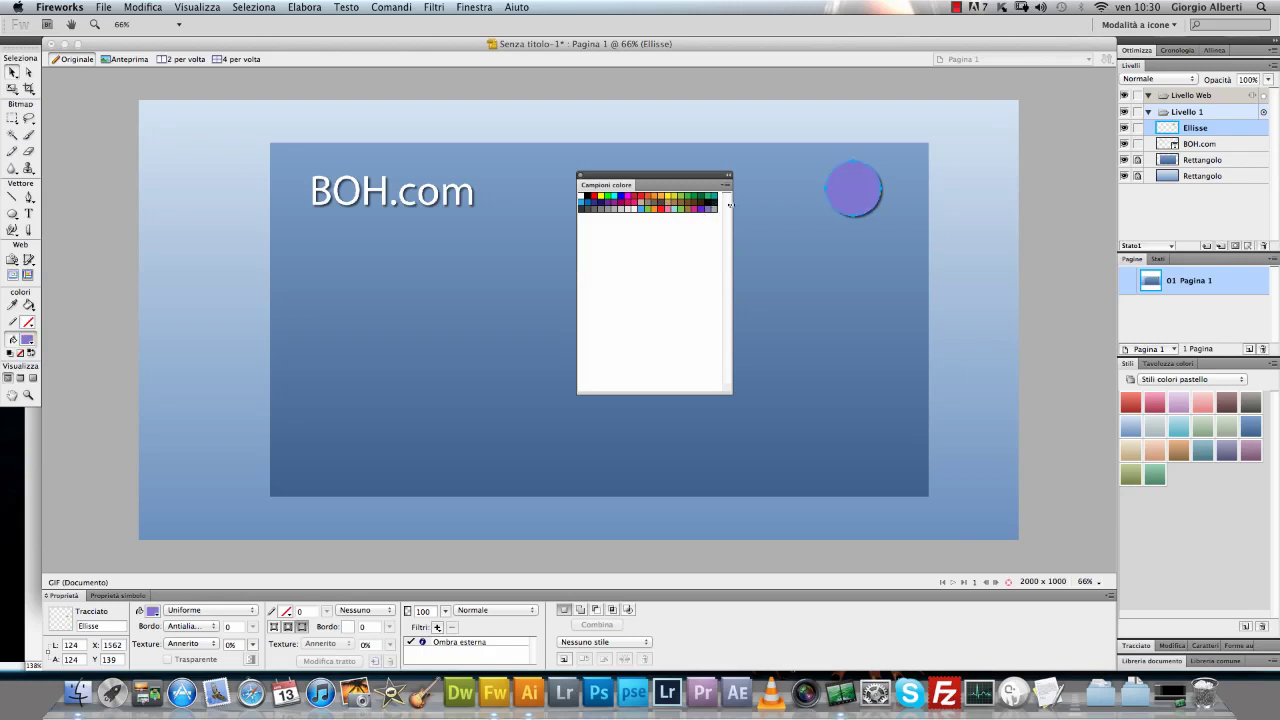
click(665, 209)
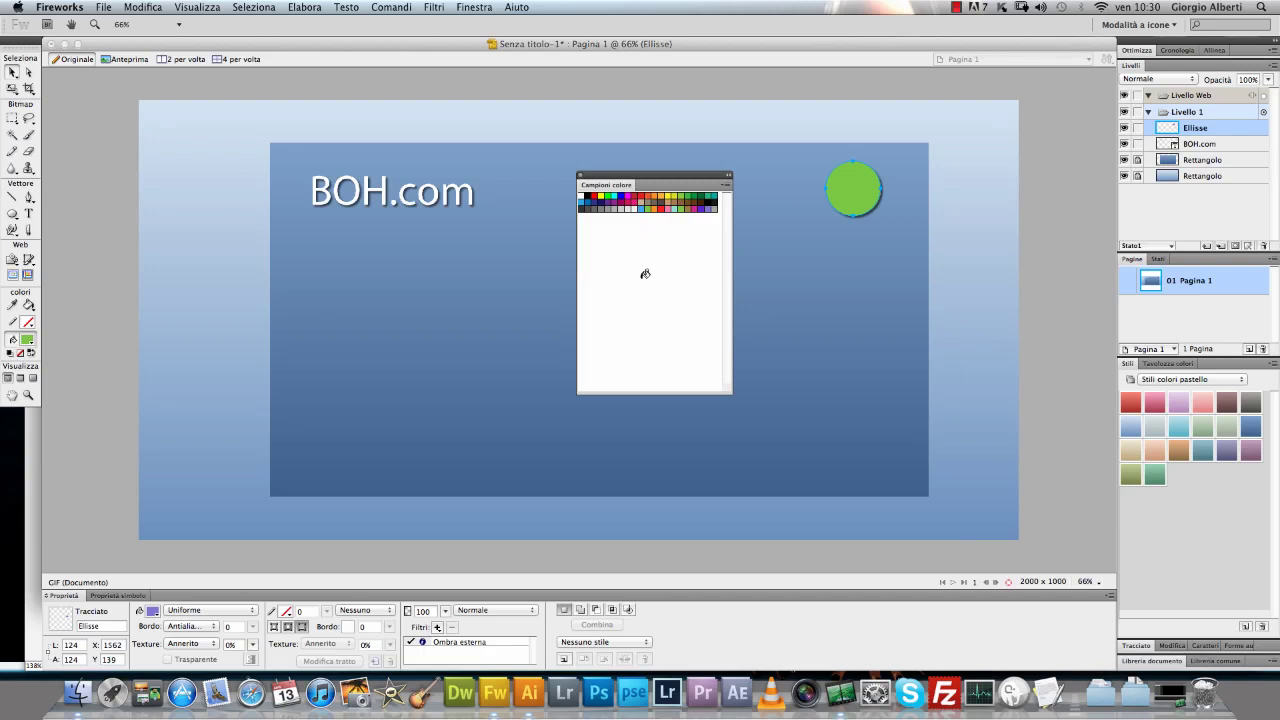
click(414, 201)
click(605, 197)
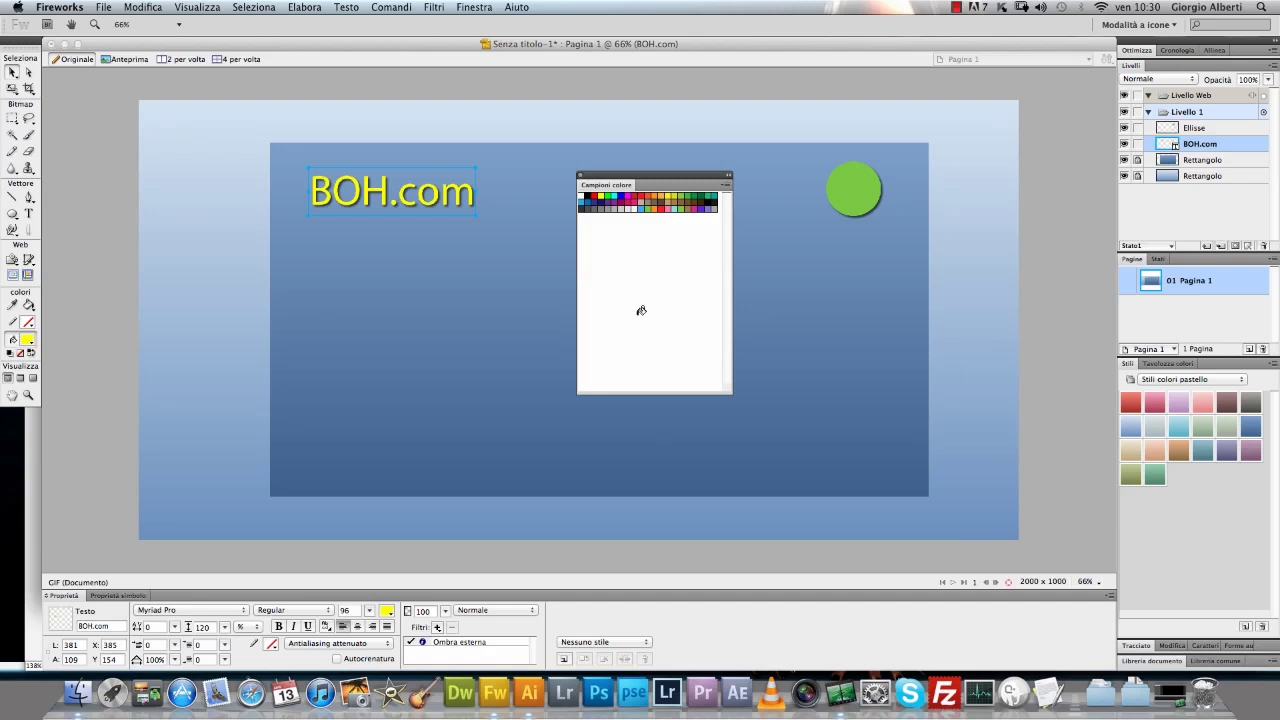
Step: Restore the Color Cubes palette in the Fireworks Swatches panel
click(724, 188)
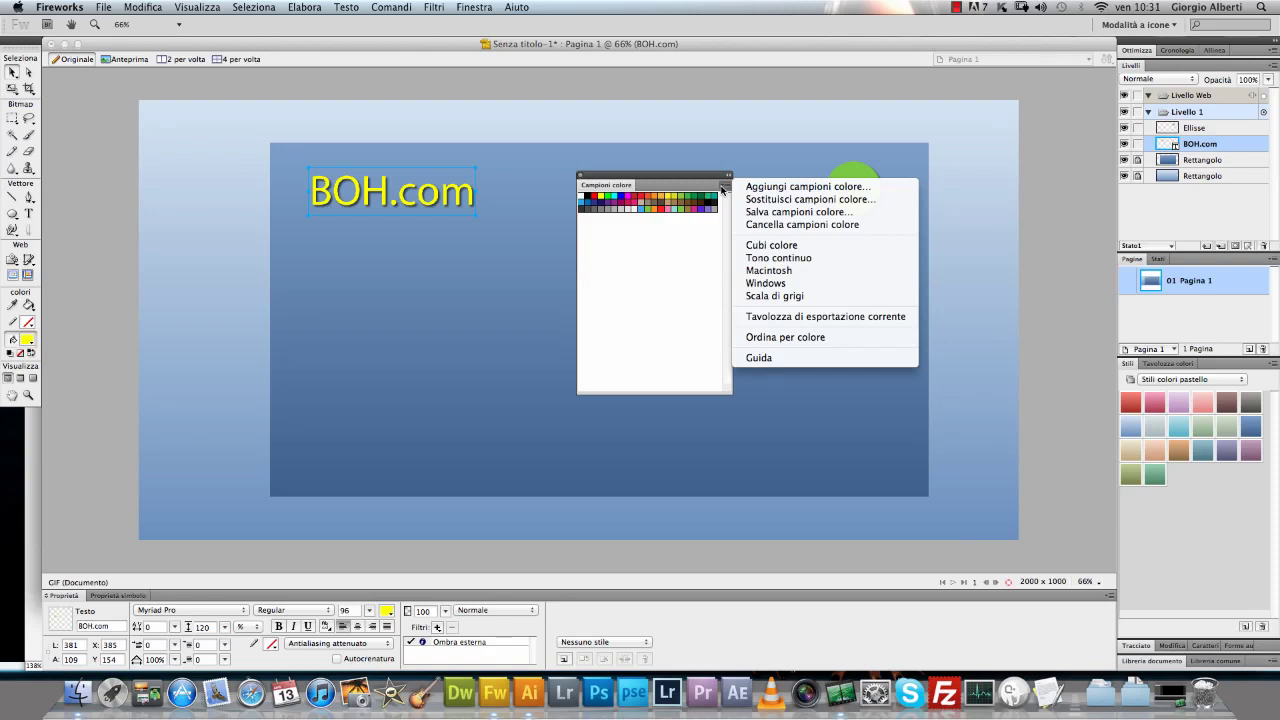
click(830, 246)
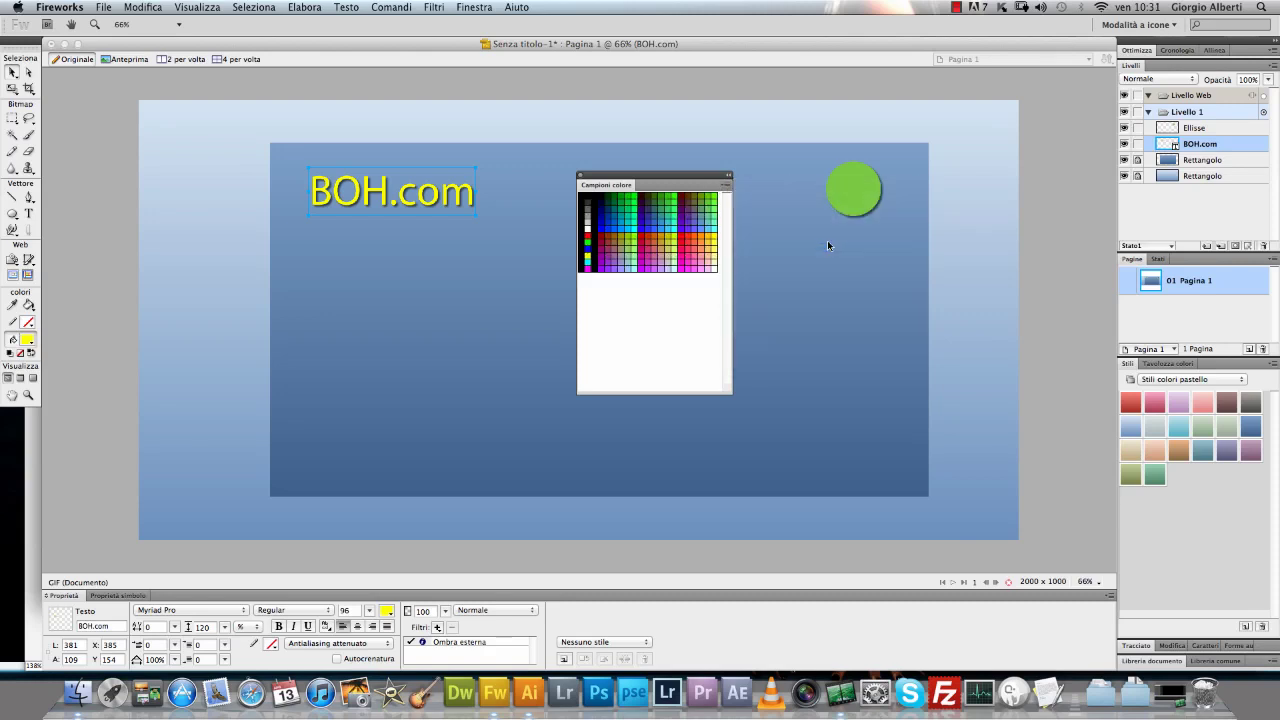